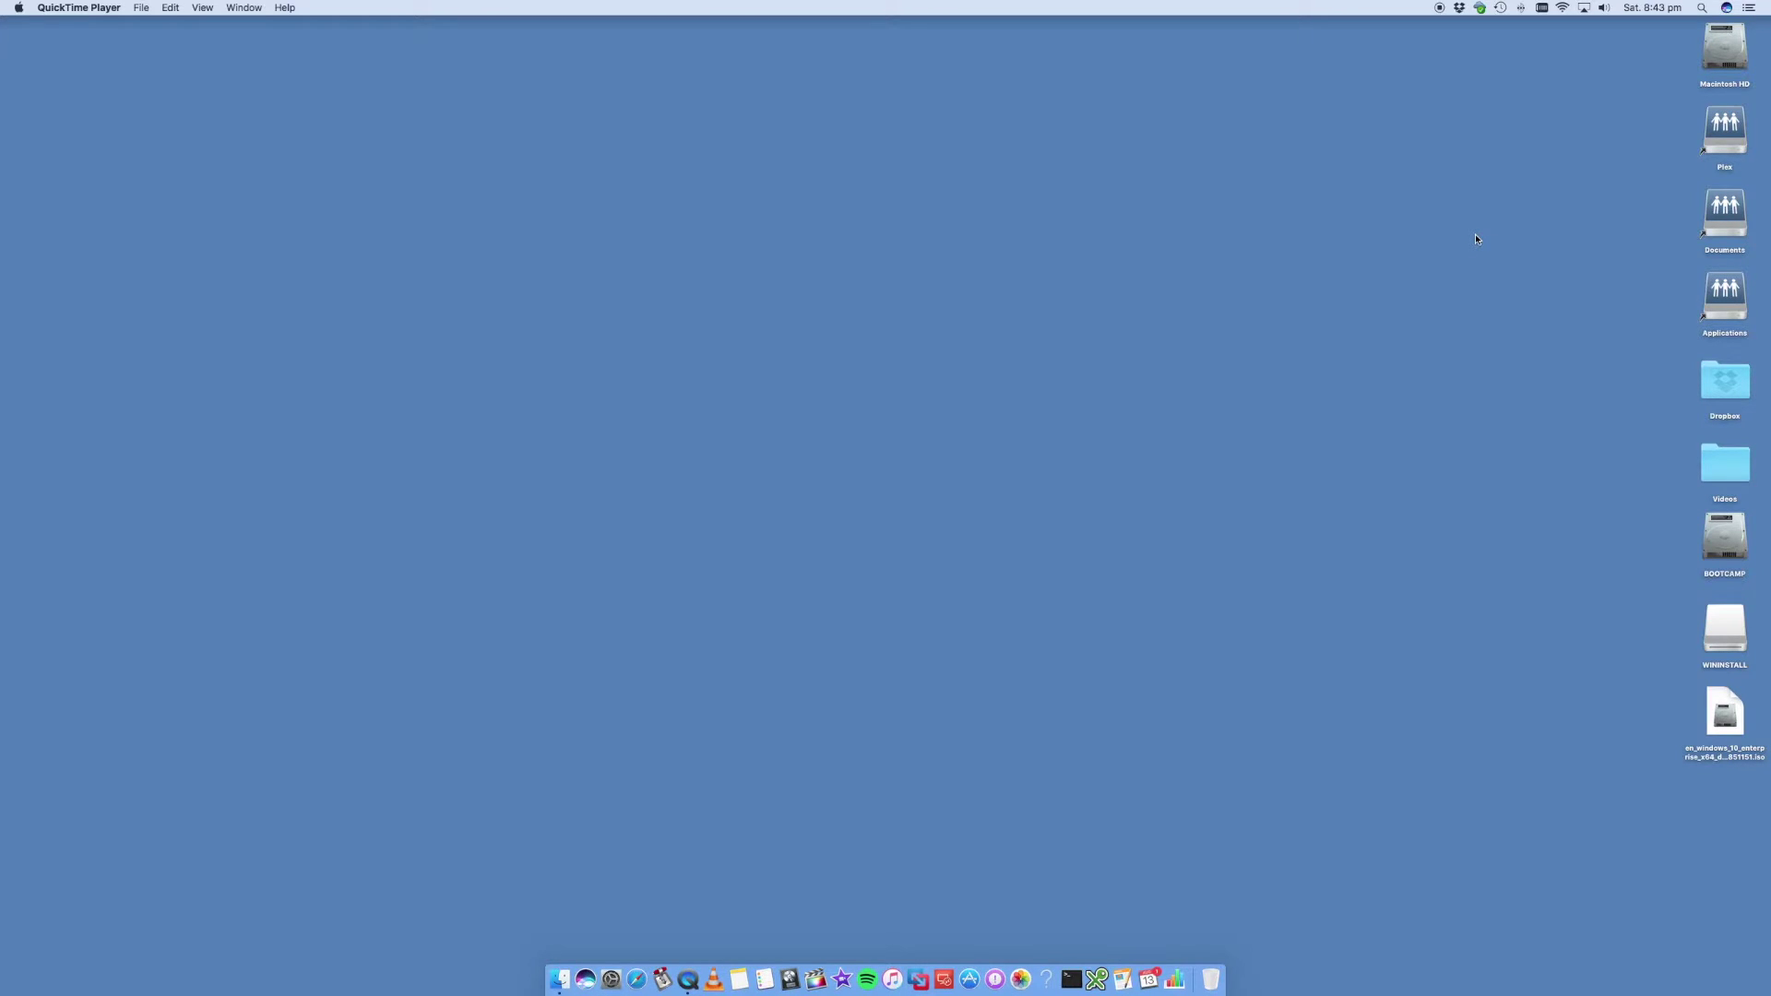
Search Spotlight for 'boot' and launch Boot Camp Assistant
left_click(1701, 7)
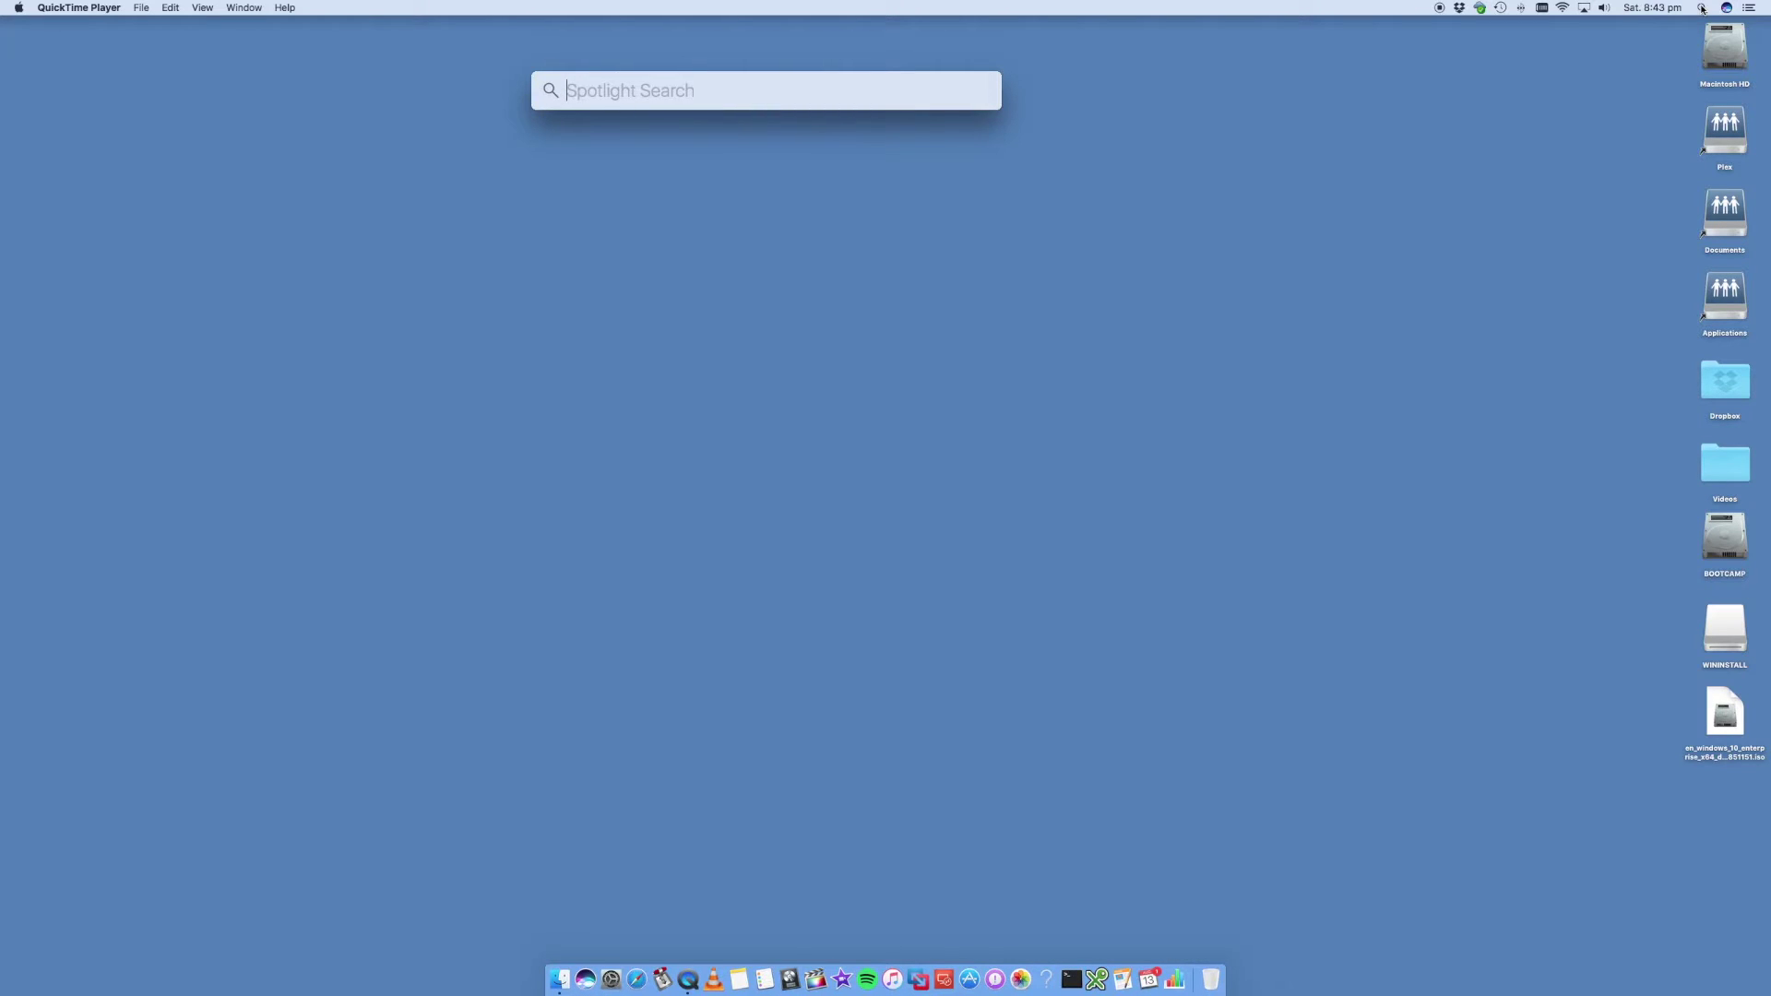
type("boot")
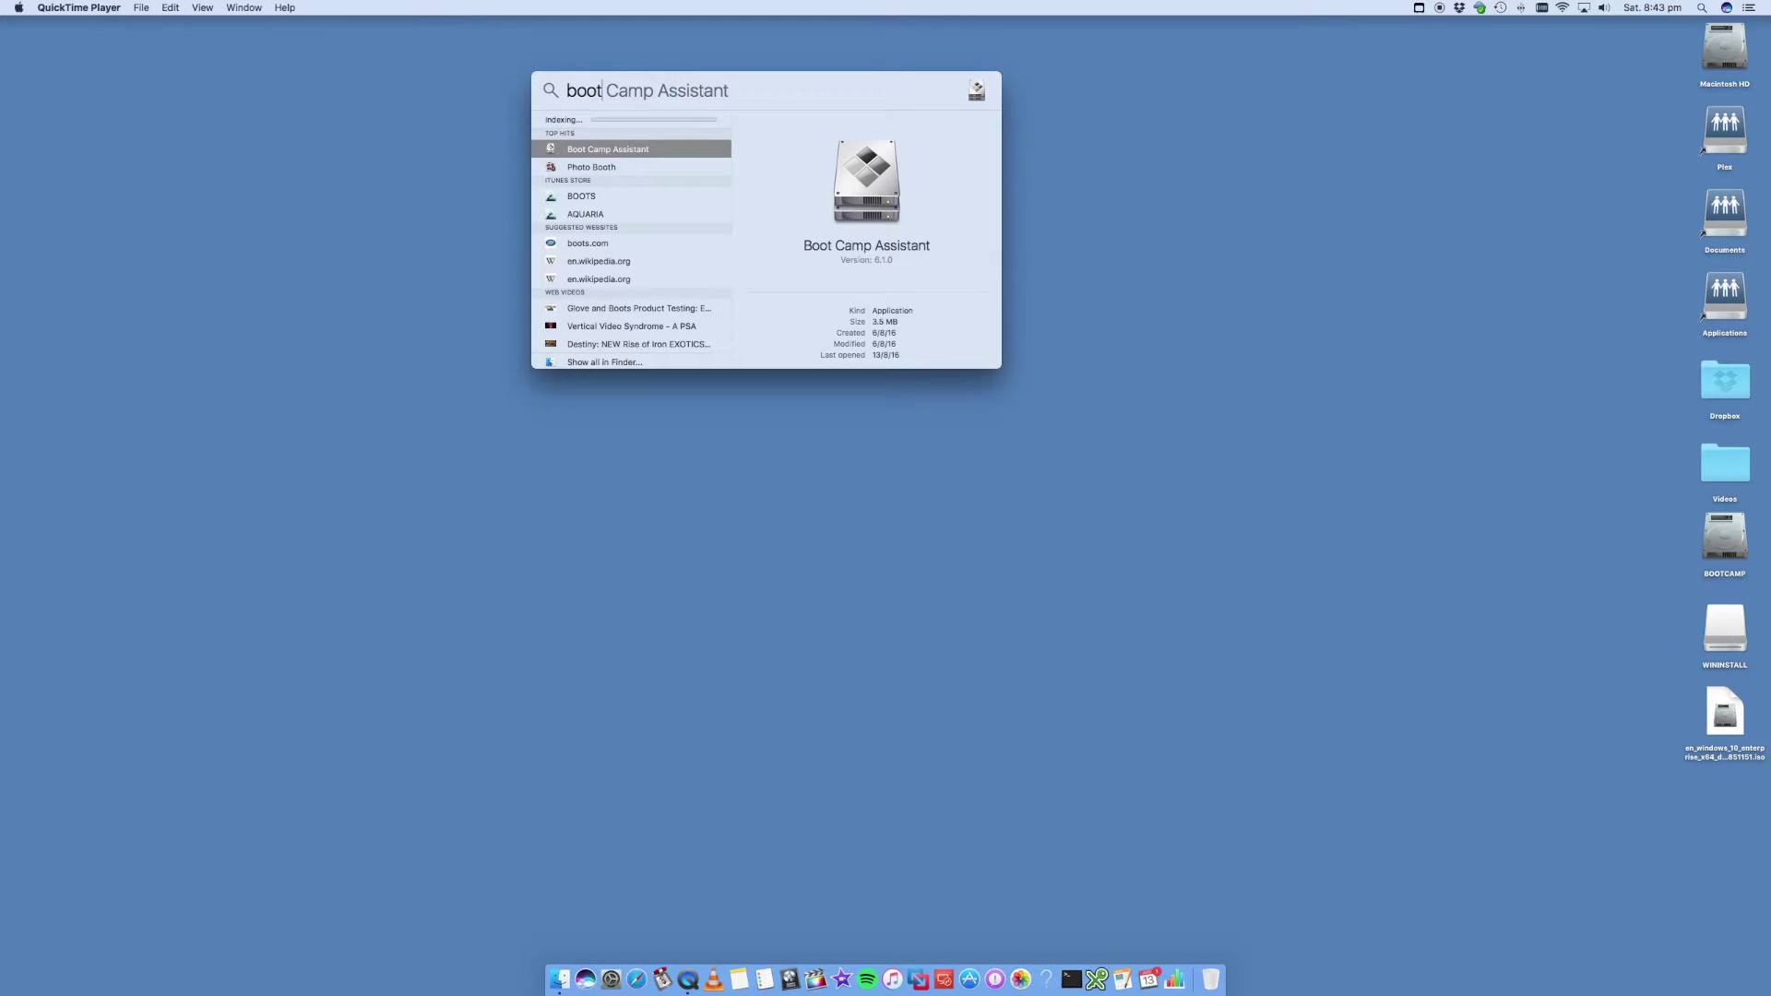
key("Return")
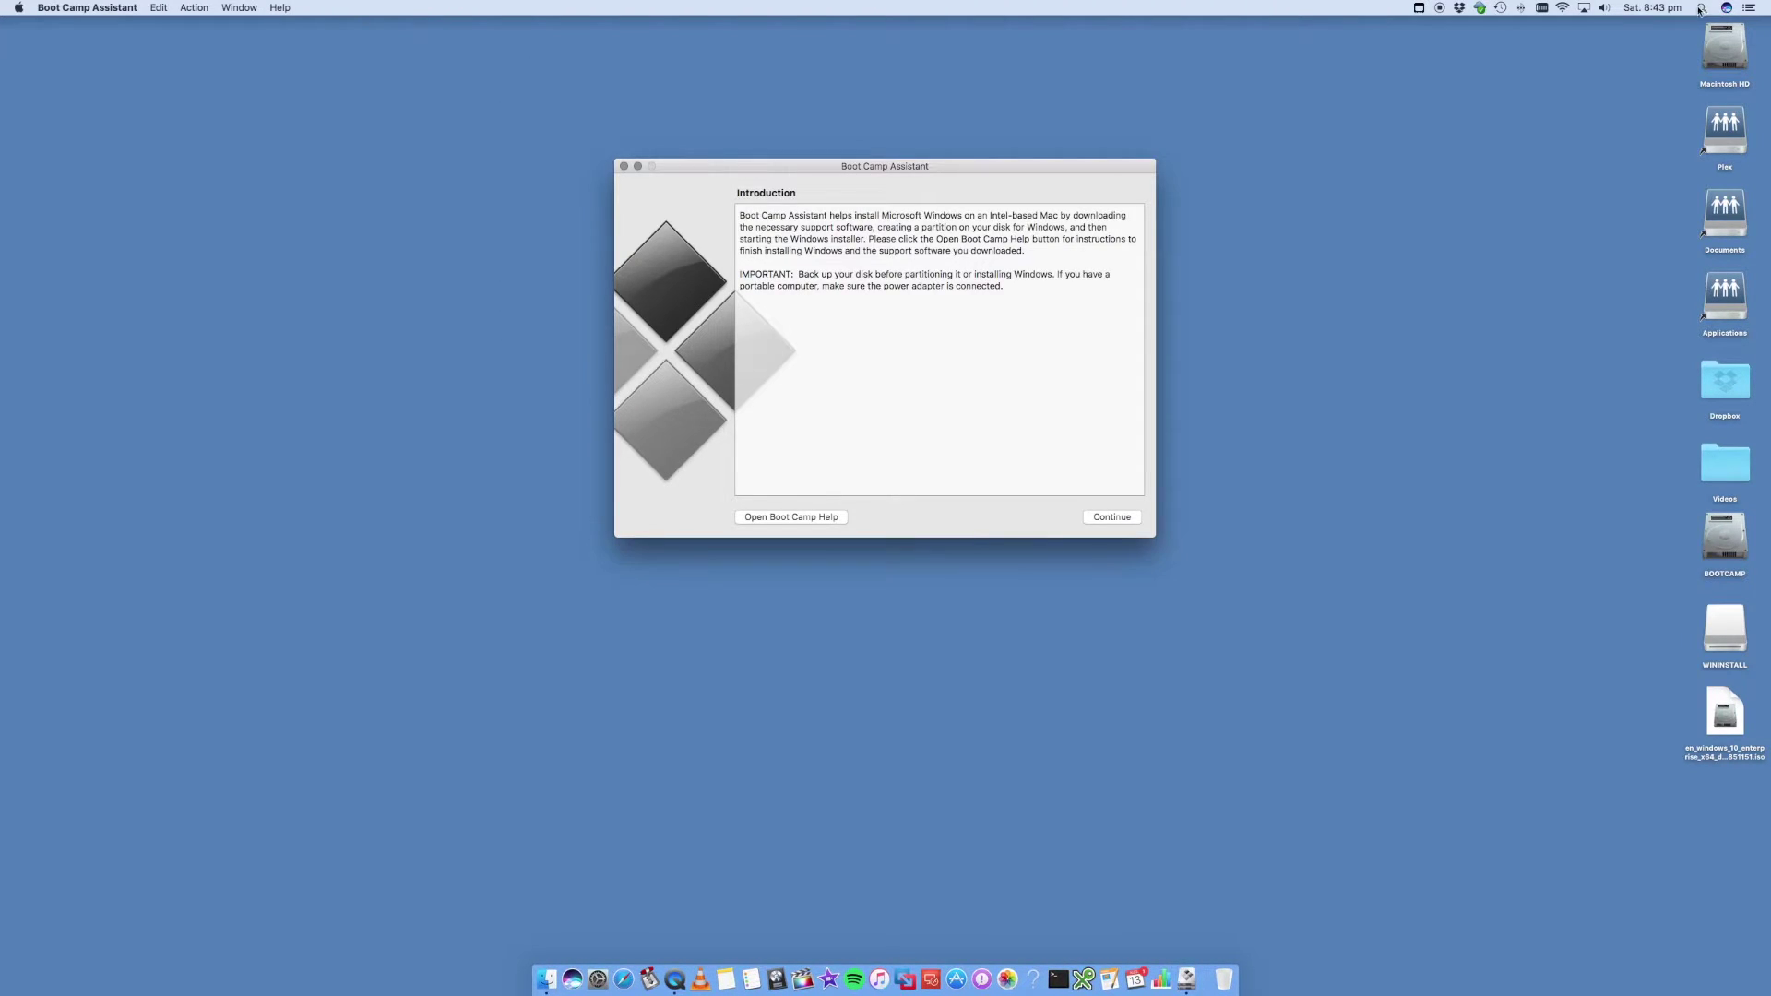
Continue past the Introduction to Select Tasks, with only 'Remove Windows 10 or later version' checked
left_click(1130, 523)
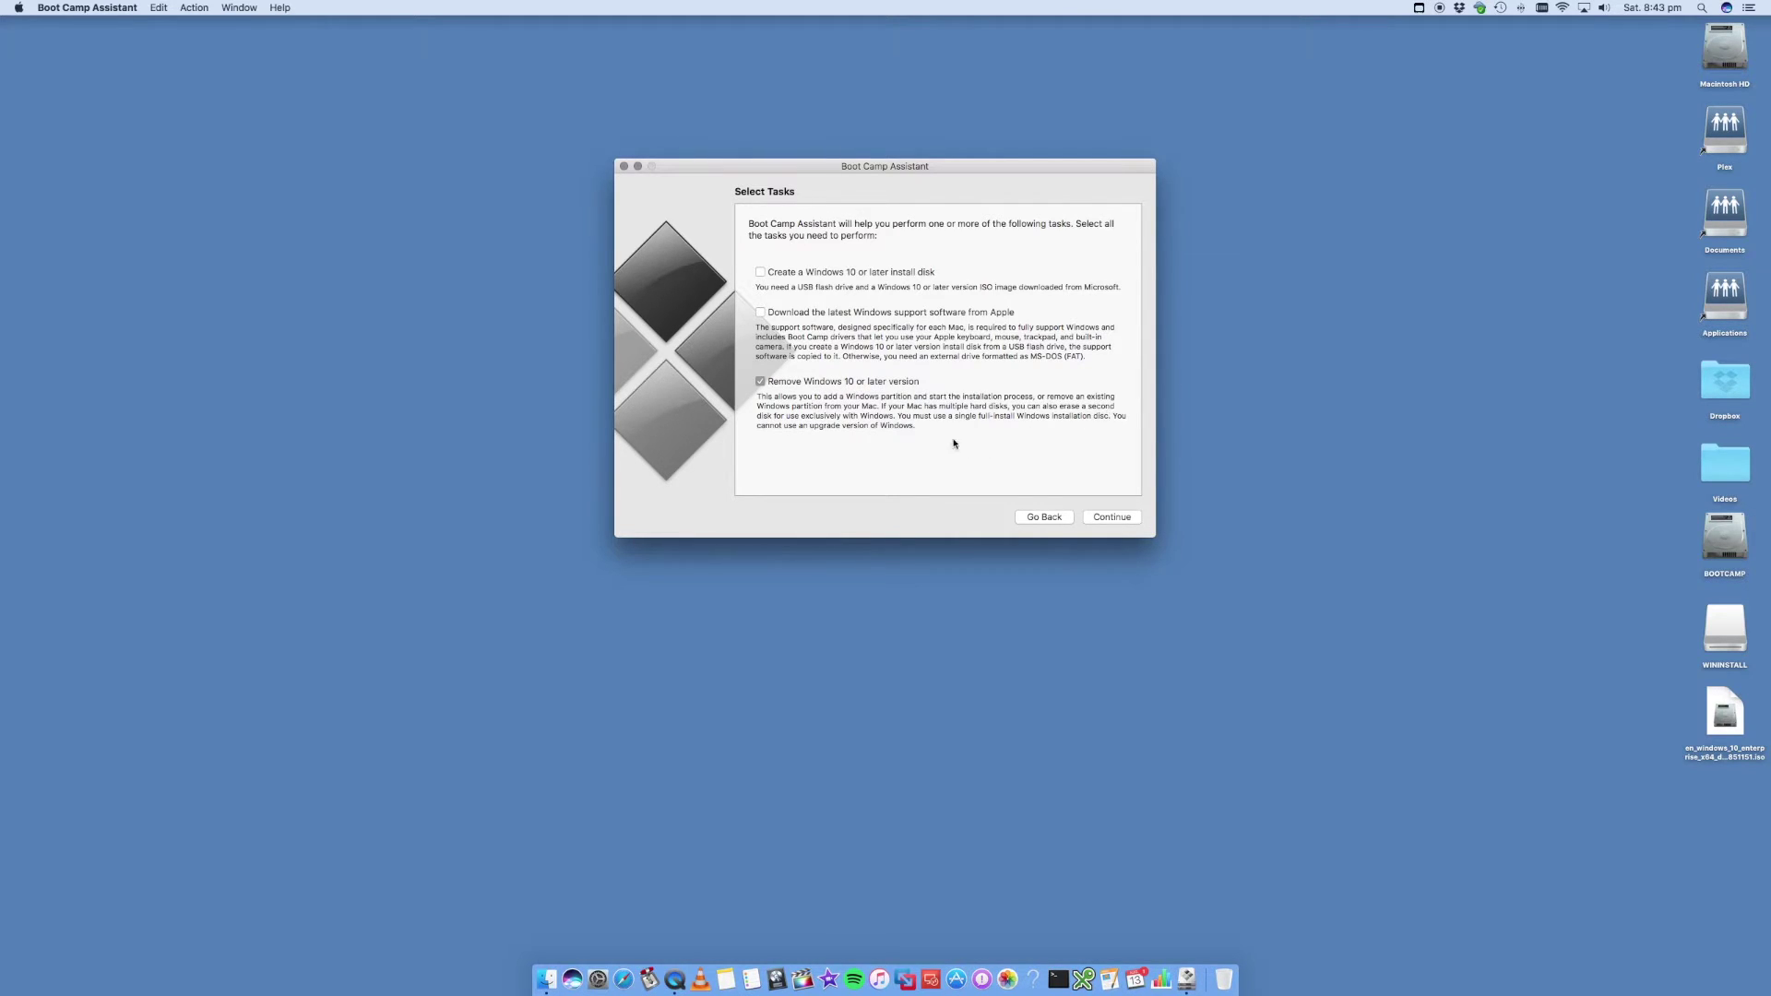
Run the Windows removal task to restore the disk to a single macOS volume
left_click(1118, 518)
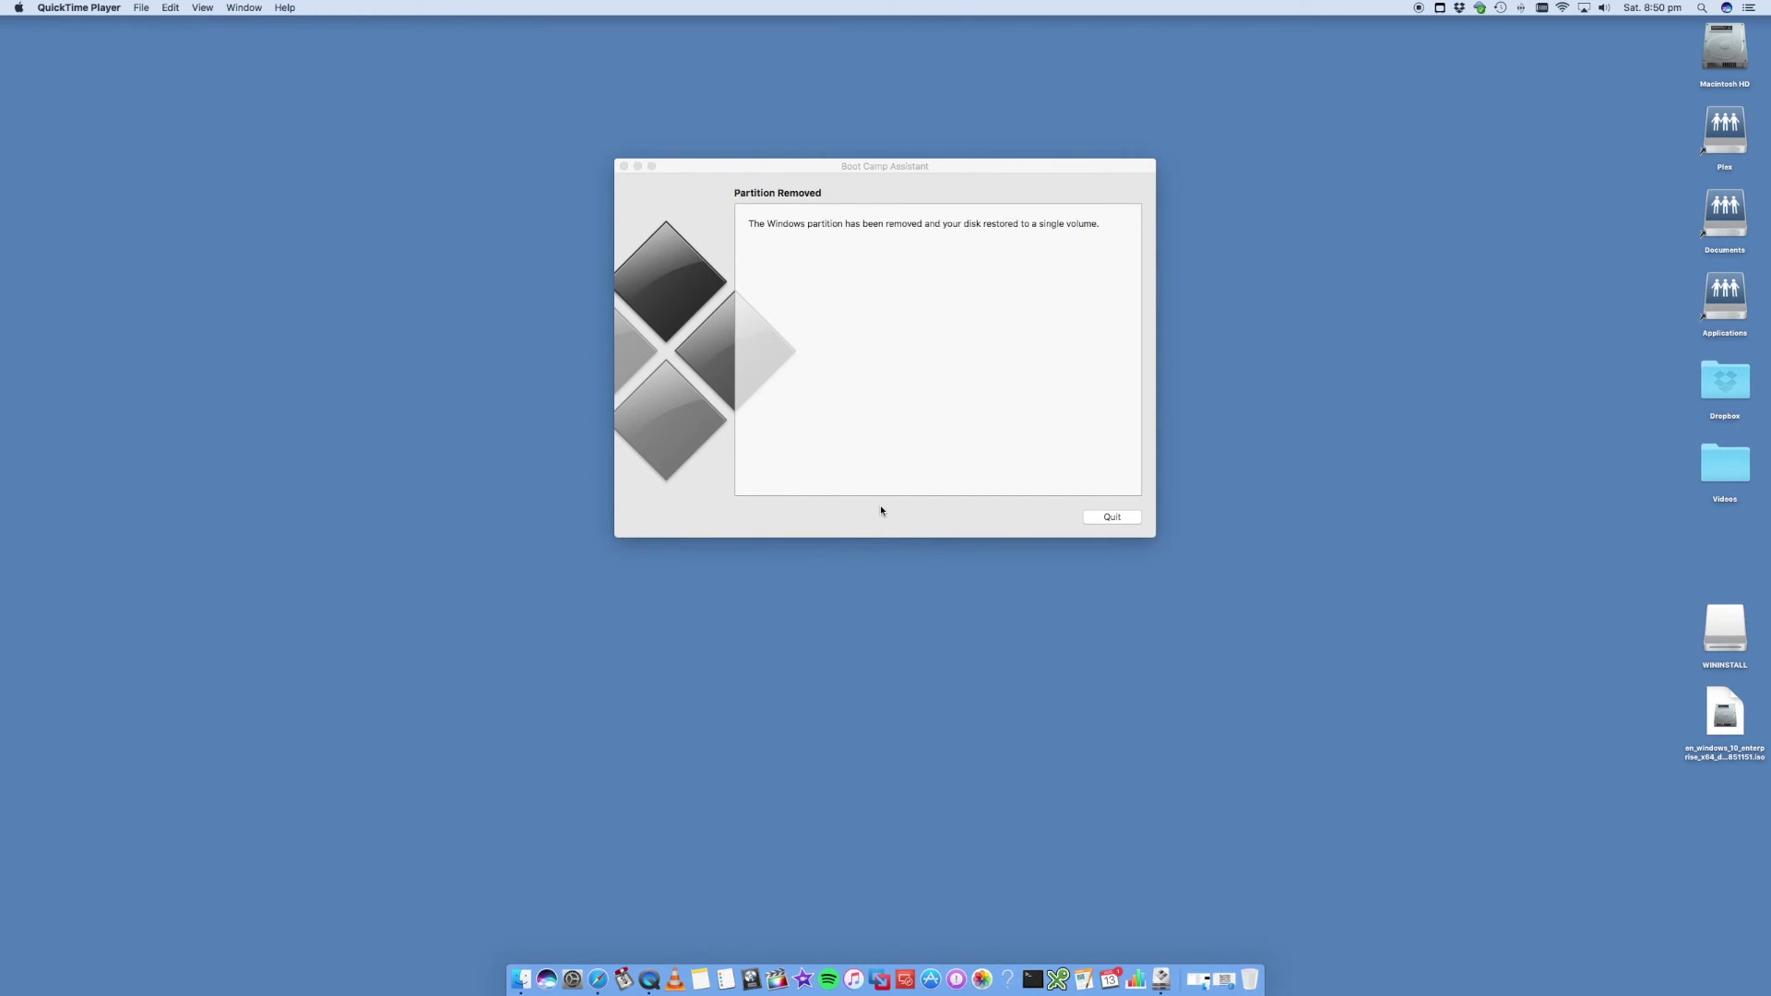
Quit Boot Camp Assistant after the partition removal
left_click(1100, 518)
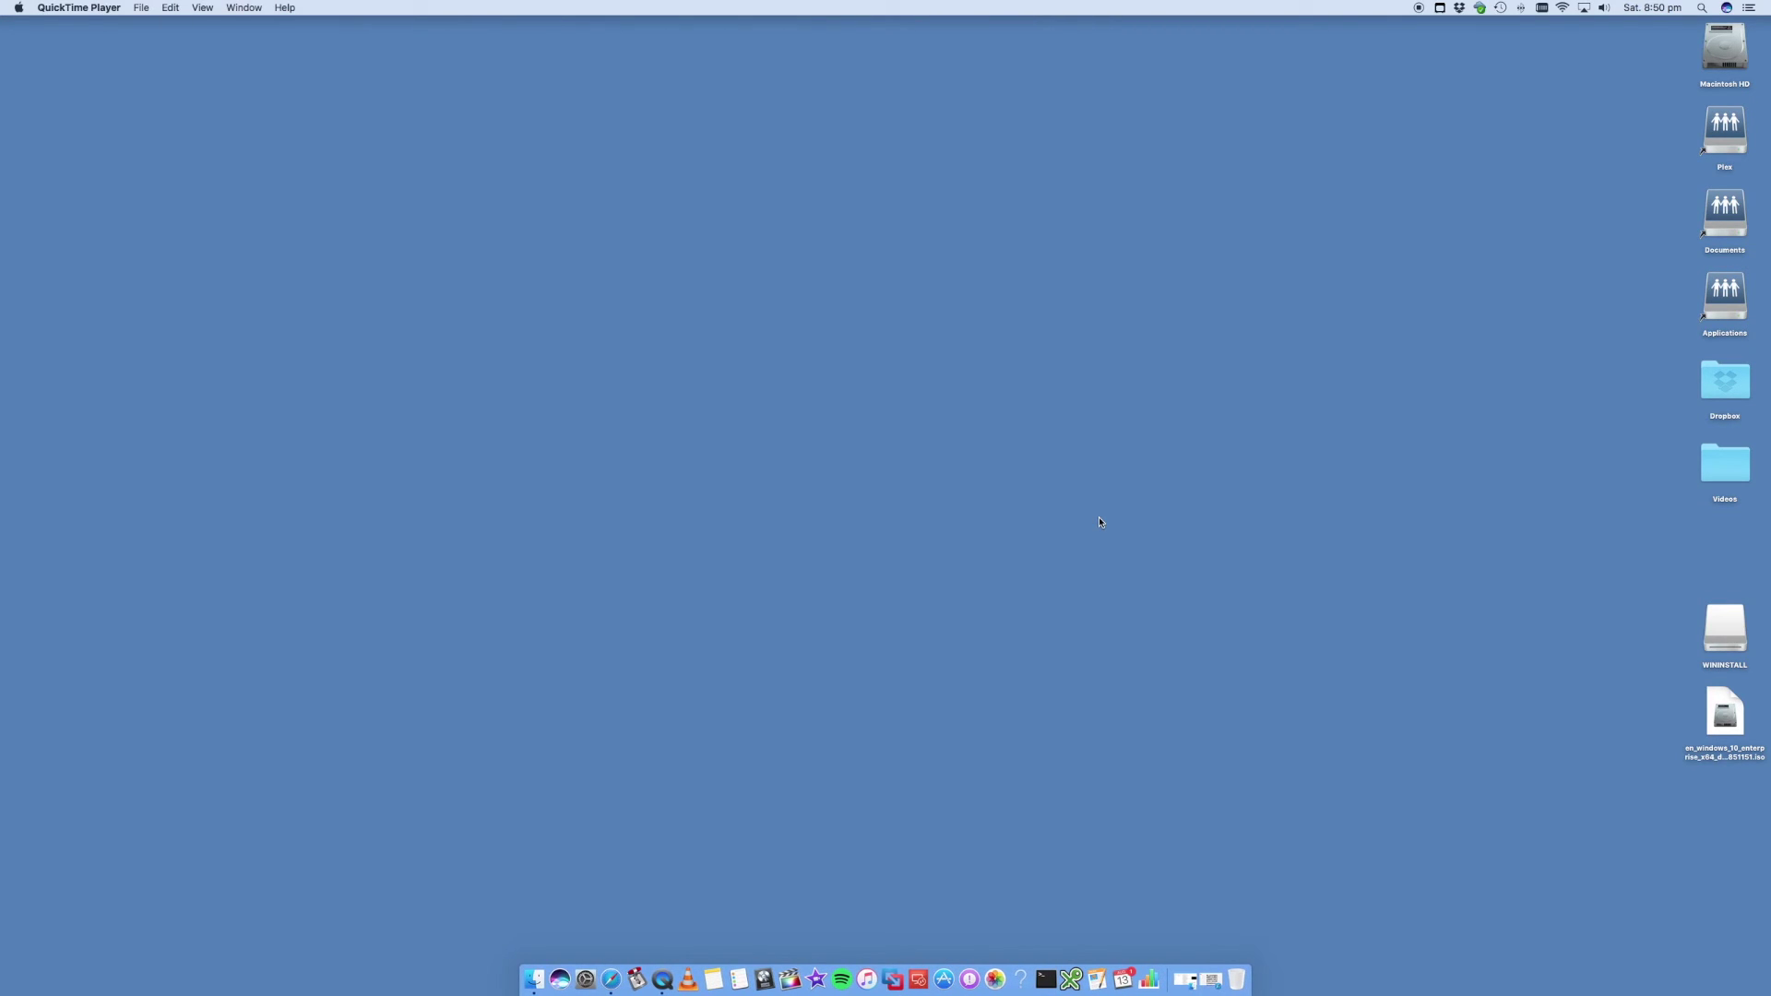